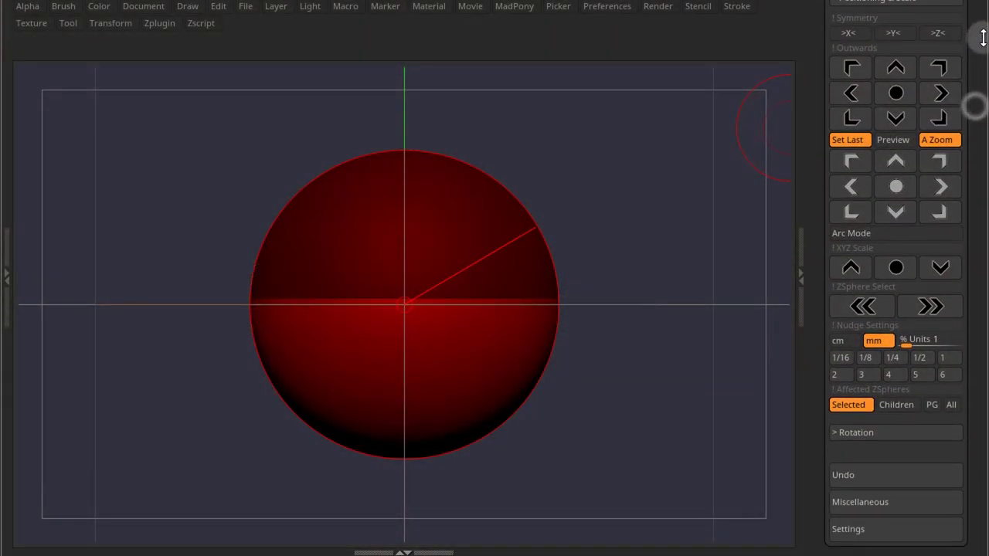
# Step: Add a ZSphere above the root and set the nudge Units to 4
pyautogui.moveTo(972, 277); pyautogui.dragTo(962, 333)
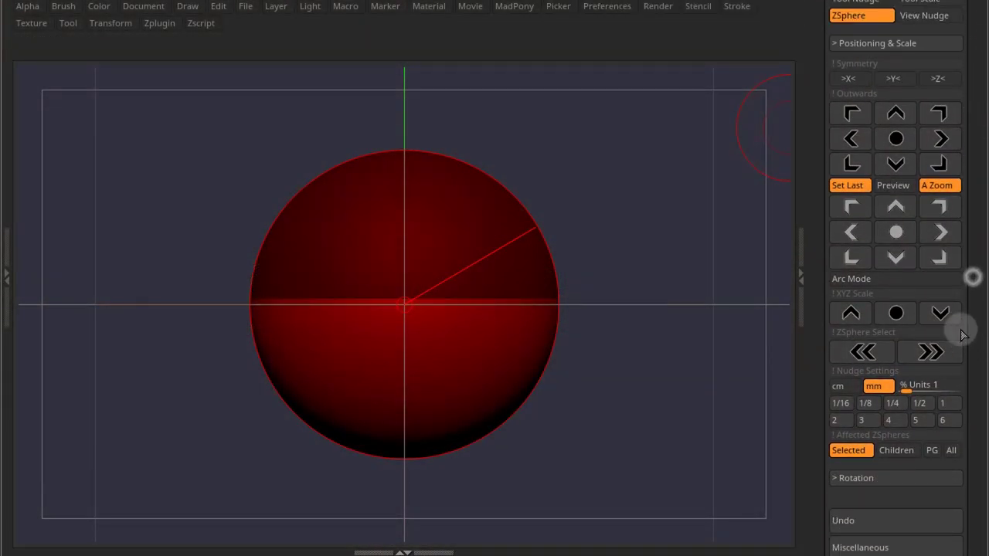
pyautogui.click(893, 207)
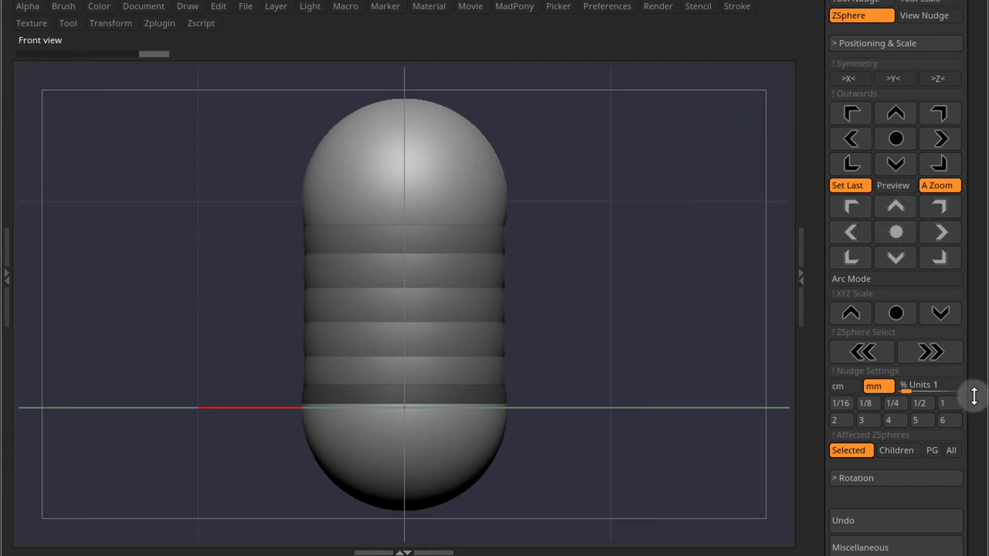
pyautogui.click(895, 421)
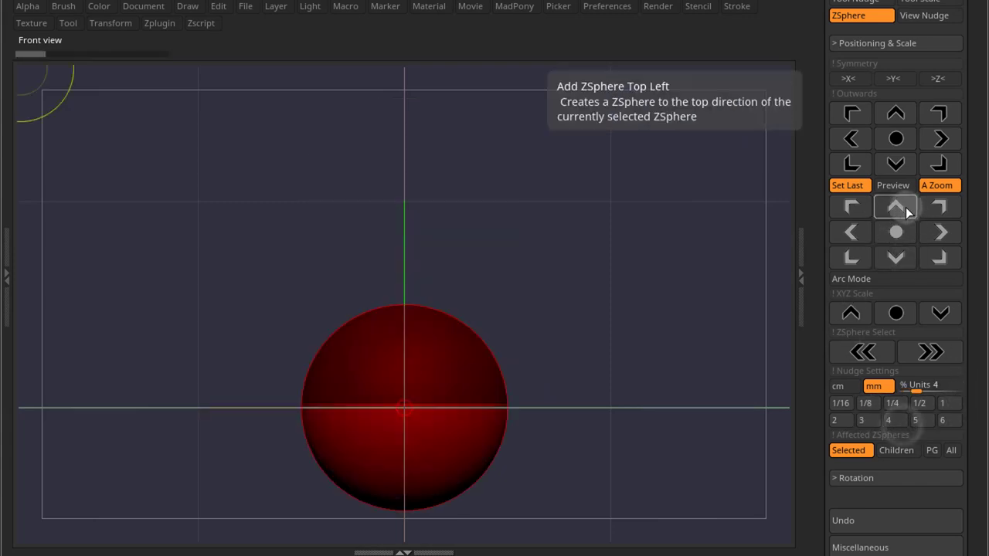
# Step: Grow a tall ZSphere column straight up and turn the top sphere horizontal
pyautogui.click(901, 207)
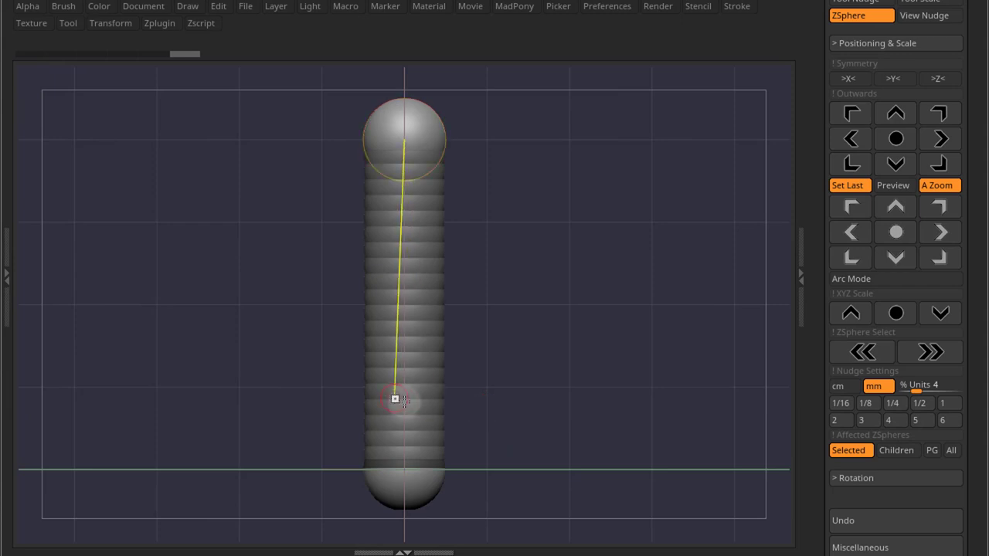
pyautogui.moveTo(415, 404); pyautogui.dragTo(456, 385)
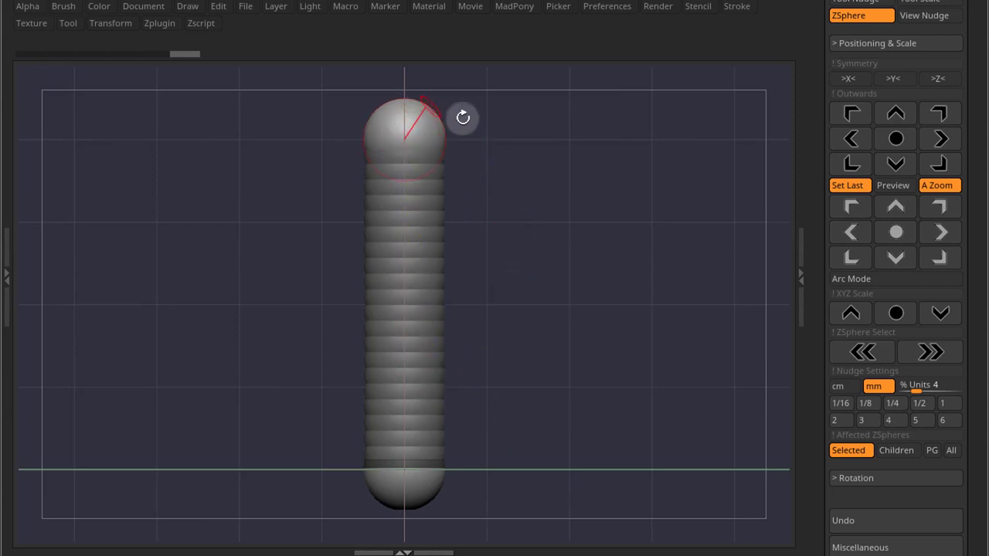
pyautogui.moveTo(402, 115); pyautogui.dragTo(471, 203)
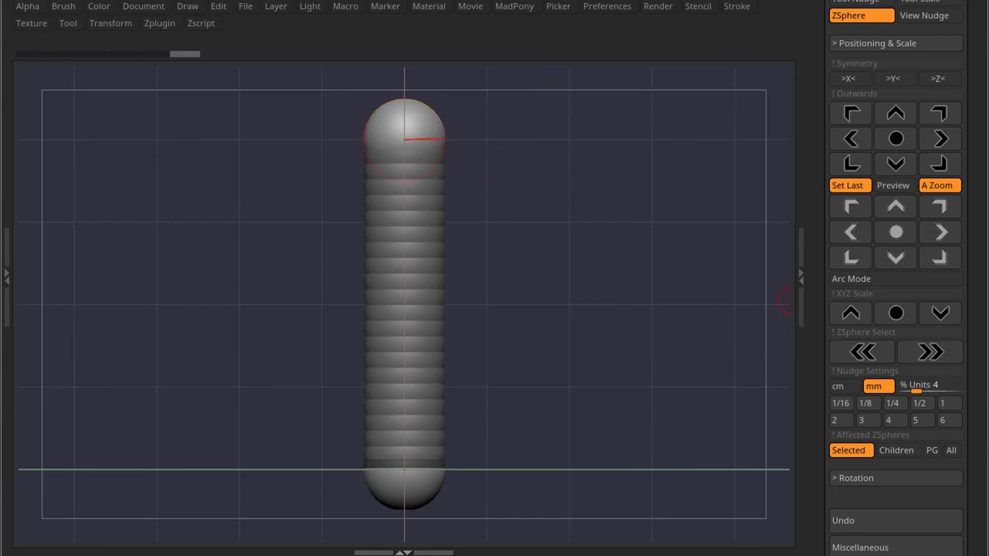
# Step: Enable Arc Mode in the nudge plugin and select the column's bottom and top ZSpheres
pyautogui.click(900, 278)
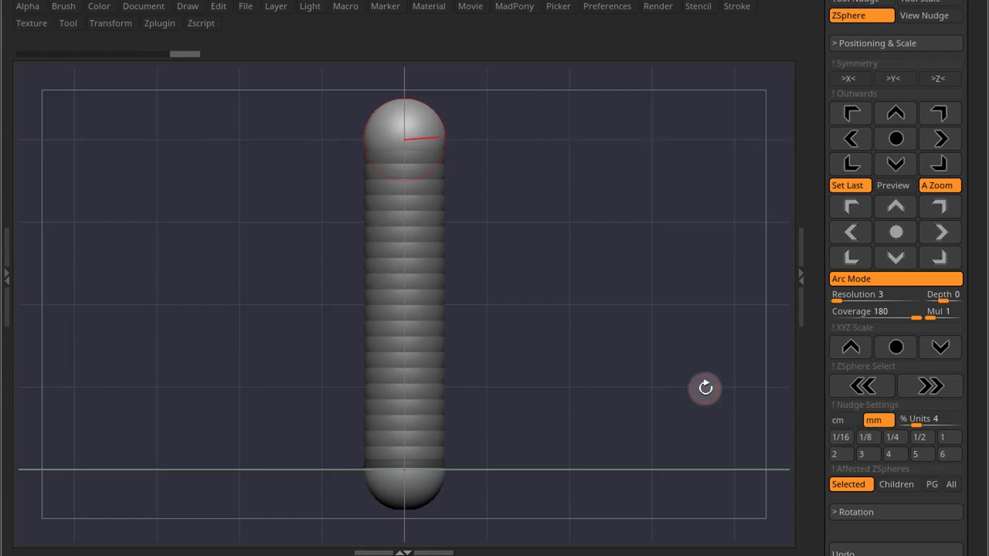
pyautogui.click(415, 477)
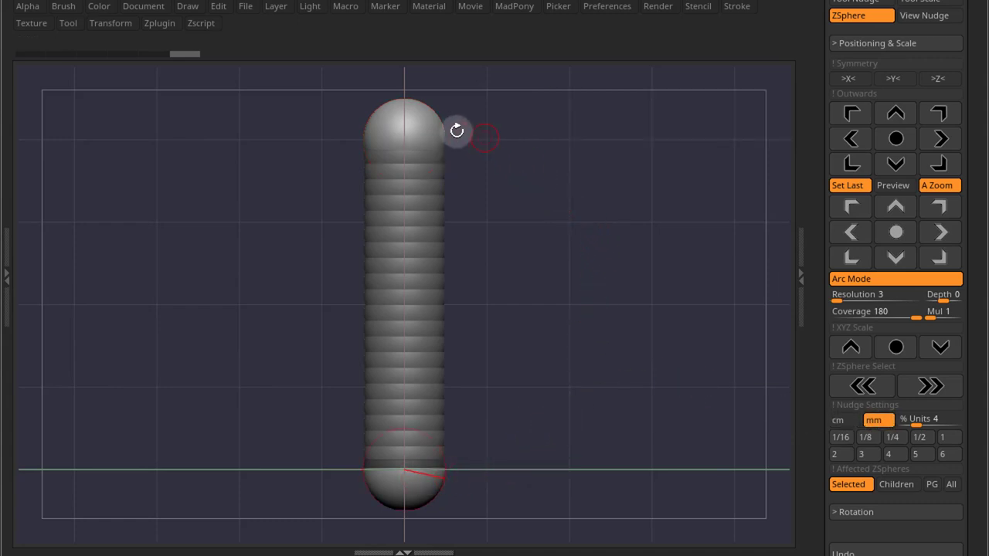
pyautogui.click(433, 469)
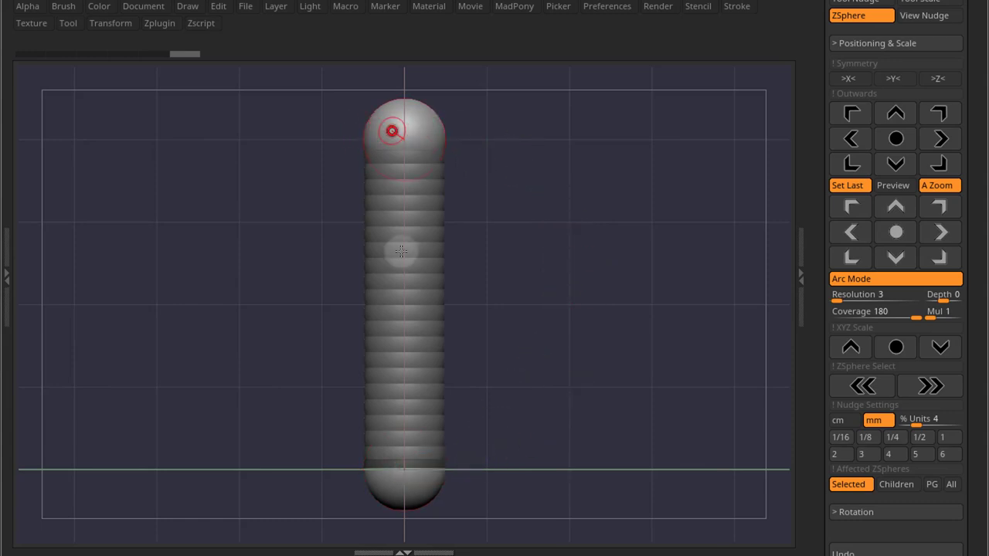
pyautogui.click(377, 176)
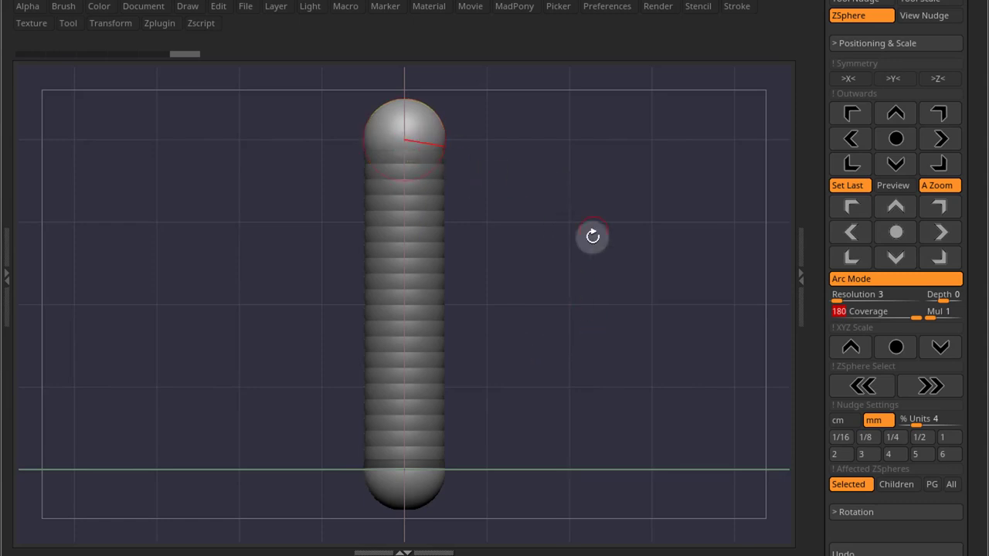
# Step: Undo to the root sphere, disable A Zoom, and add a 180-degree ZSphere arc above it
pyautogui.hotkey('ctrl', 'z')
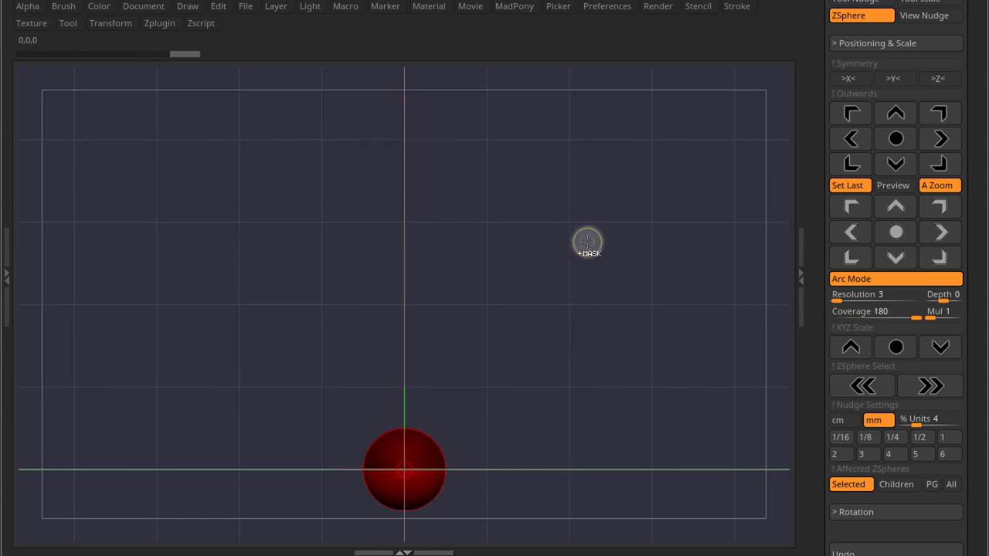
pyautogui.click(942, 186)
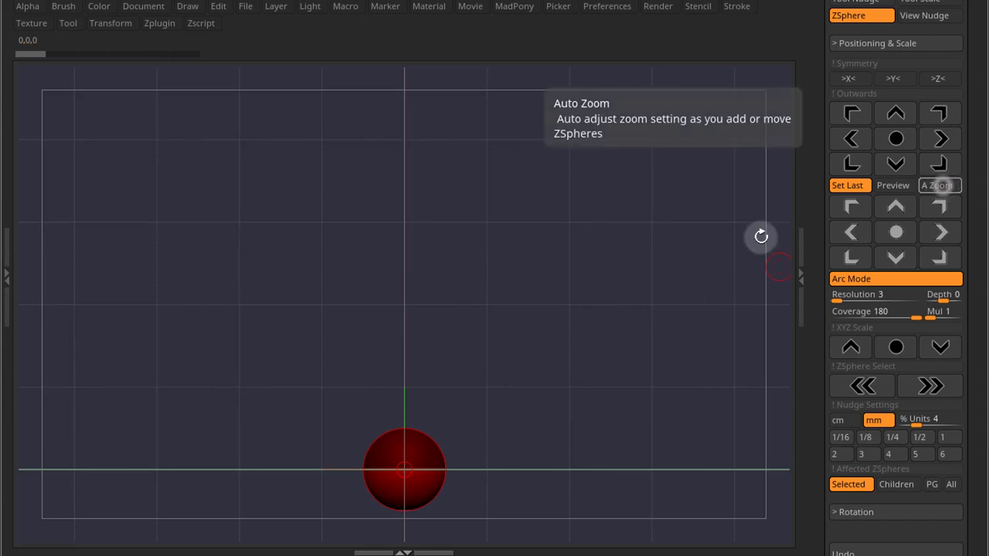
pyautogui.click(896, 208)
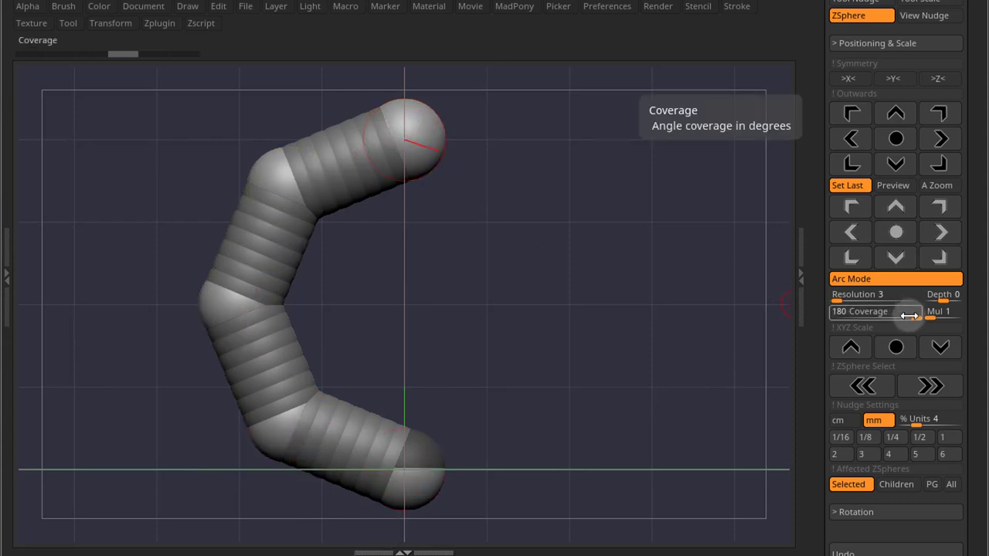
# Step: Try test arcs at Coverage 90 and 180, undoing each back to the root
pyautogui.moveTo(901, 316); pyautogui.dragTo(908, 316)
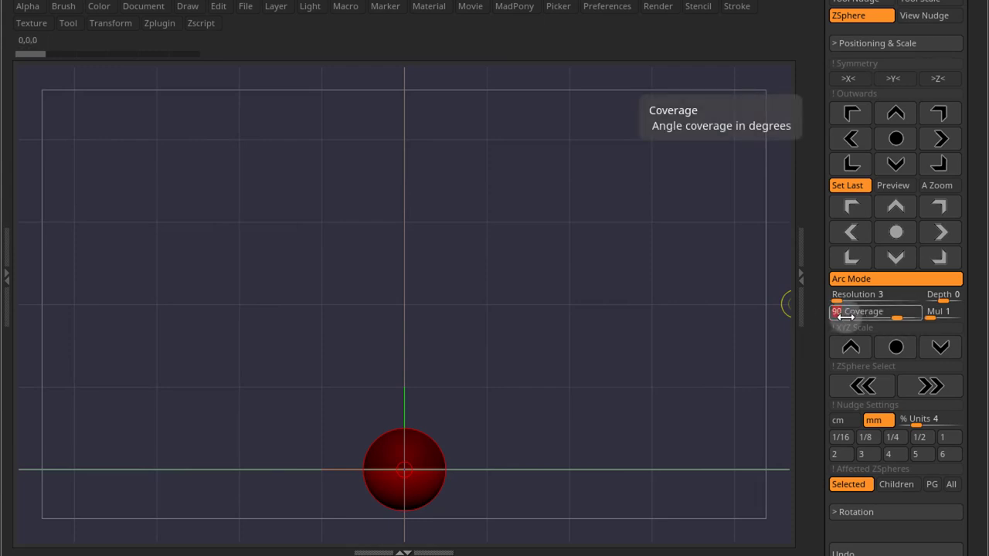
pyautogui.click(898, 207)
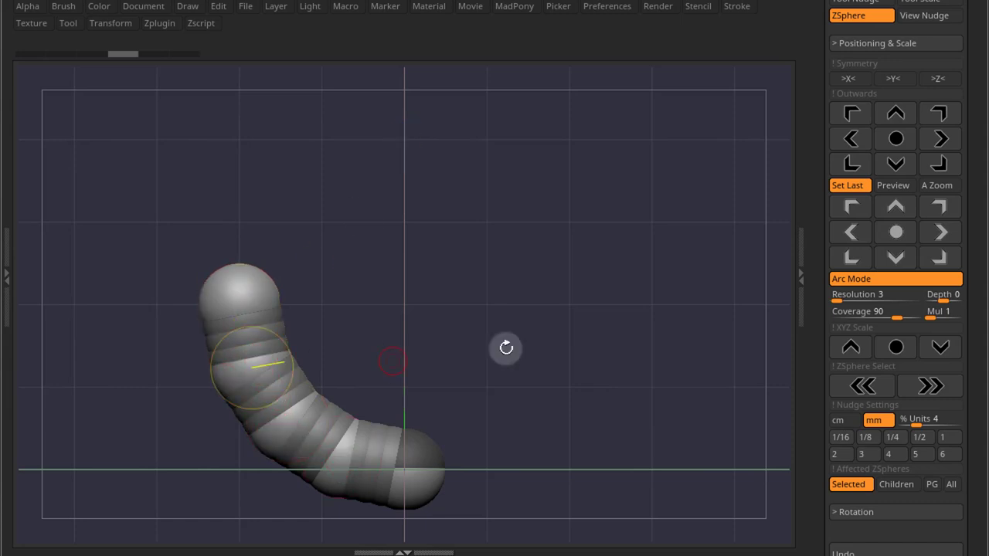
pyautogui.hotkey('ctrl', 'z')
pyautogui.moveTo(872, 313); pyautogui.dragTo(899, 313)
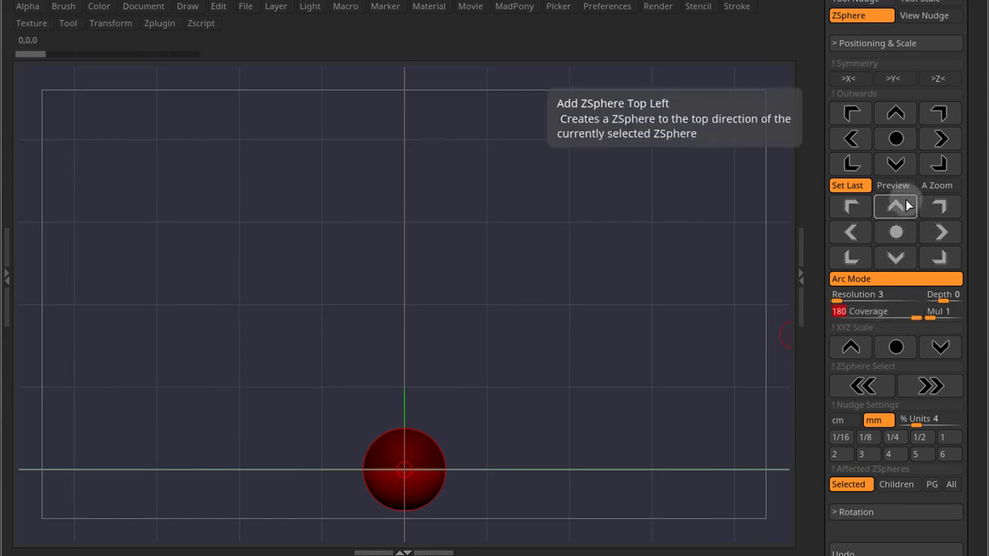
pyautogui.click(895, 204)
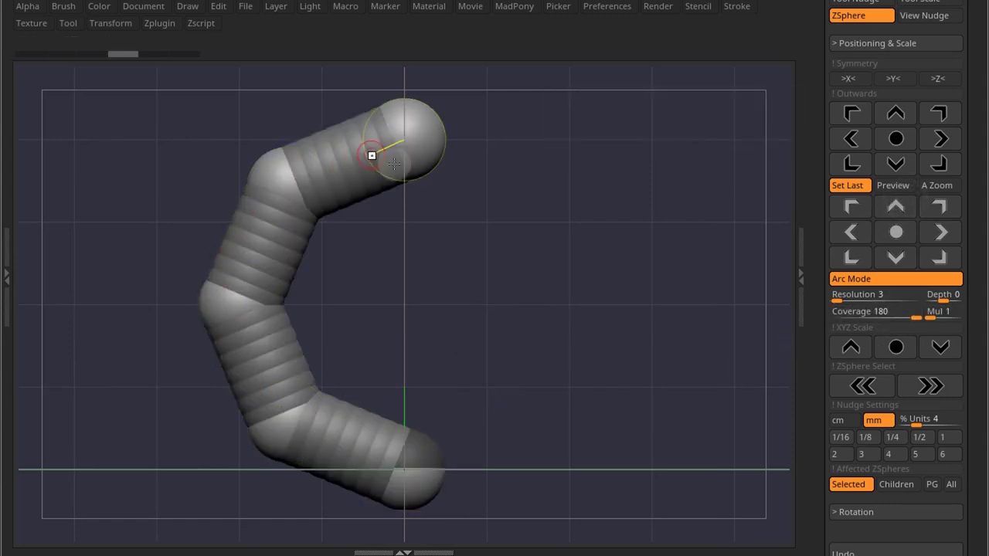
pyautogui.hotkey('ctrl', 'z')
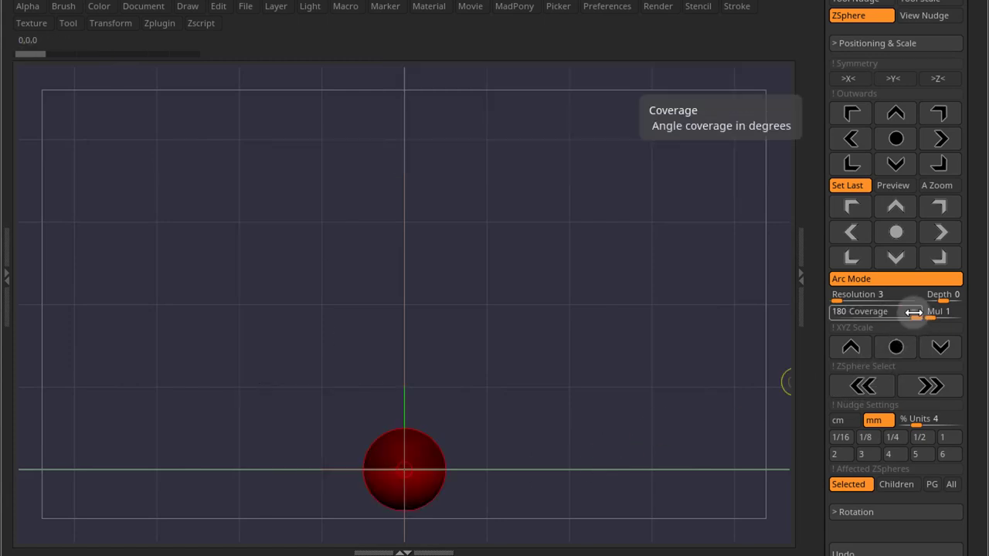
# Step: Set Coverage to -180 and build a reversed arc sweeping to the upper right
pyautogui.moveTo(913, 311); pyautogui.dragTo(822, 319)
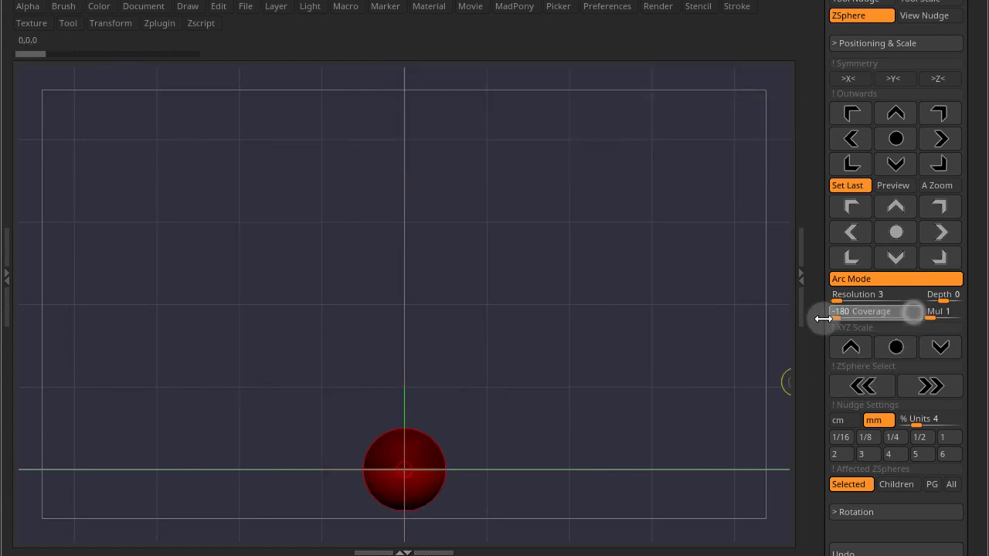
pyautogui.click(895, 205)
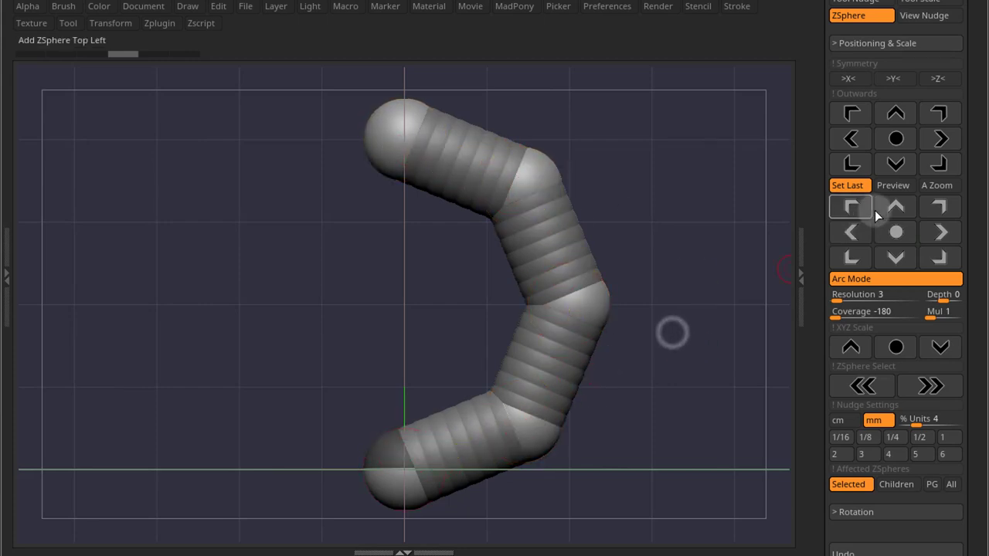
pyautogui.click(851, 206)
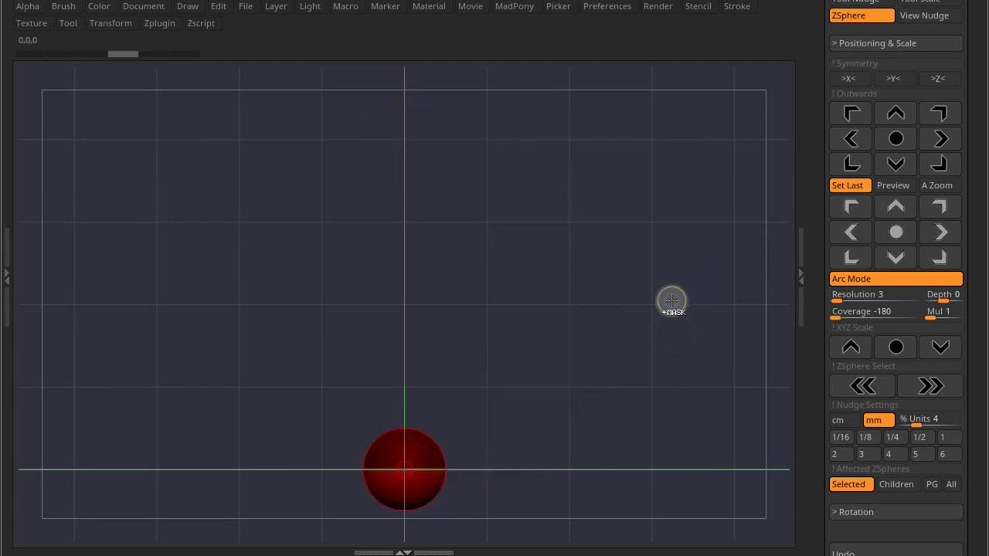
pyautogui.click(939, 206)
# Step: Select the arc's lower and upper links to inspect the chain
pyautogui.click(397, 468)
pyautogui.click(701, 159)
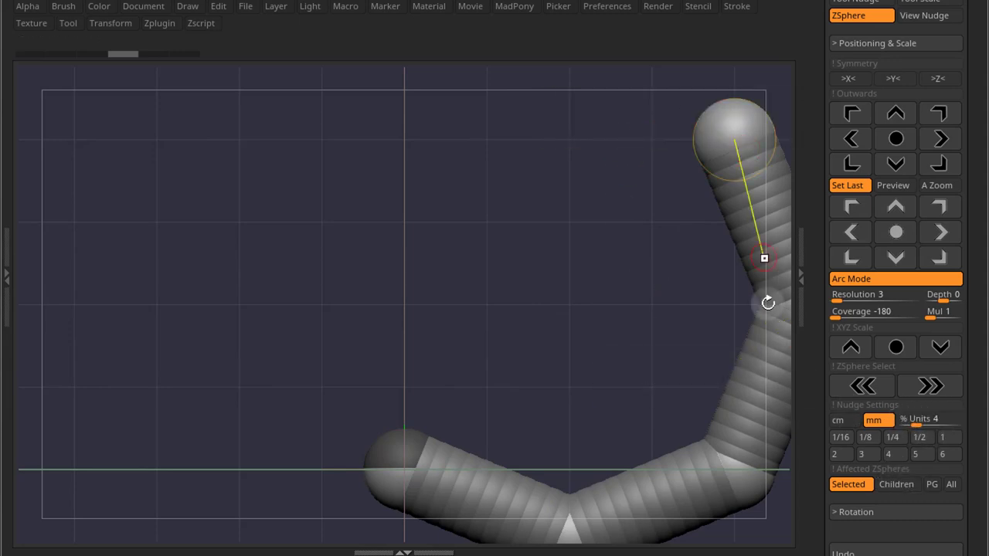
pyautogui.click(520, 487)
pyautogui.click(754, 172)
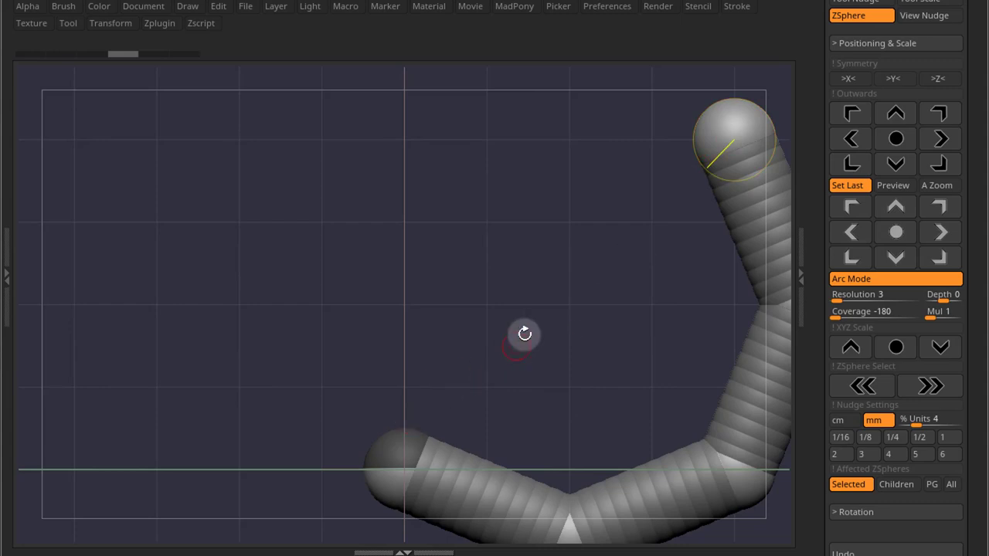
pyautogui.click(732, 146)
pyautogui.click(417, 471)
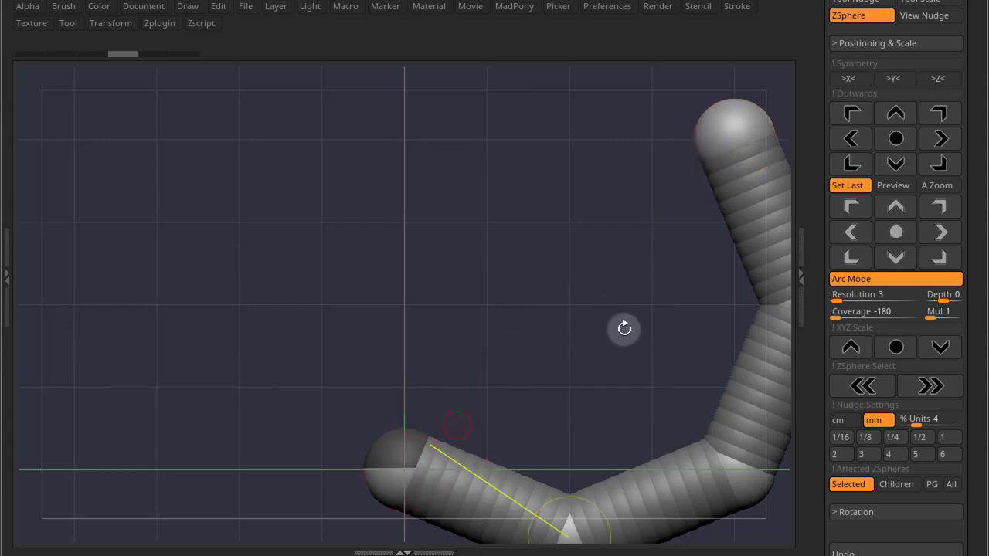
# Step: Adjust arc Coverage, raise Resolution to 7, and add an open loop of ZSpheres
pyautogui.click(832, 313)
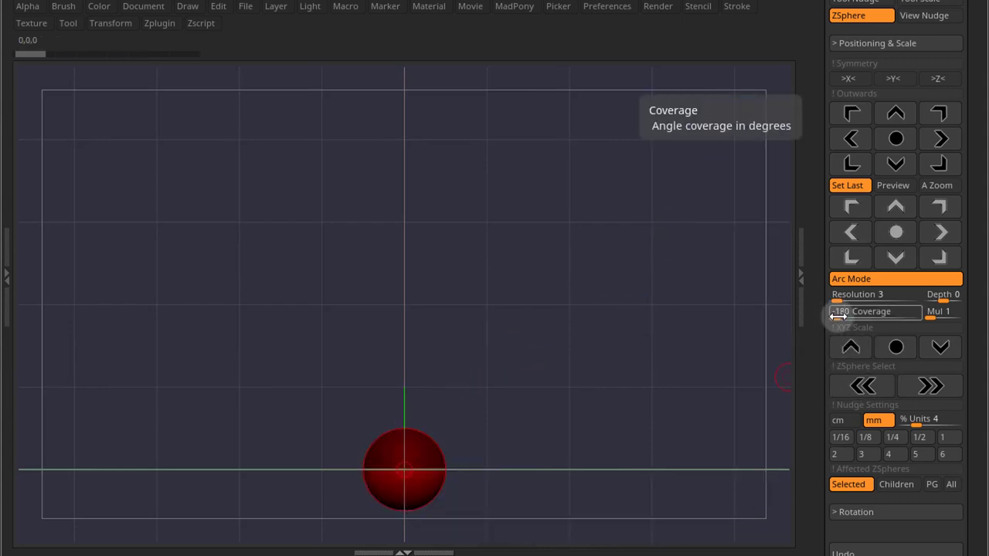
pyautogui.moveTo(838, 316); pyautogui.dragTo(814, 317)
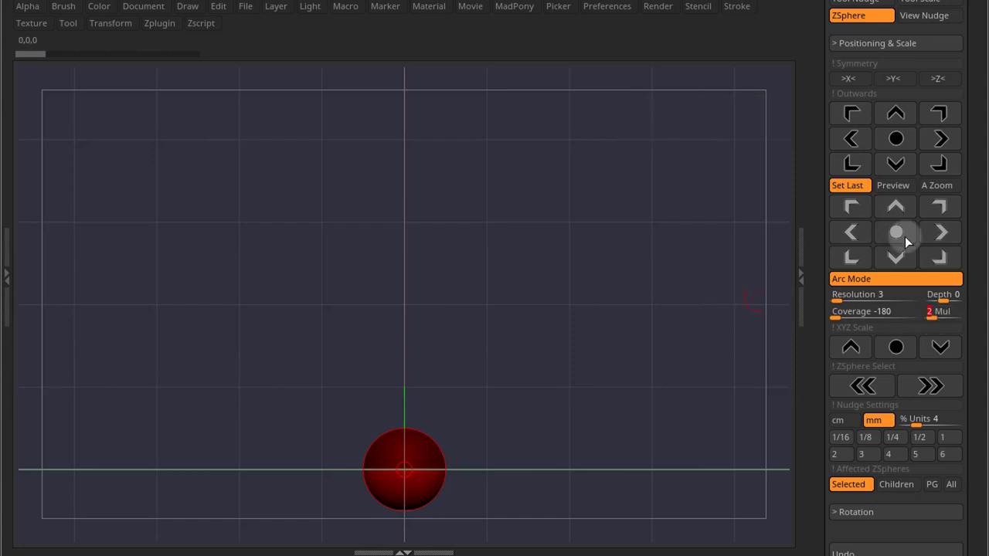
pyautogui.click(842, 294)
pyautogui.click(900, 213)
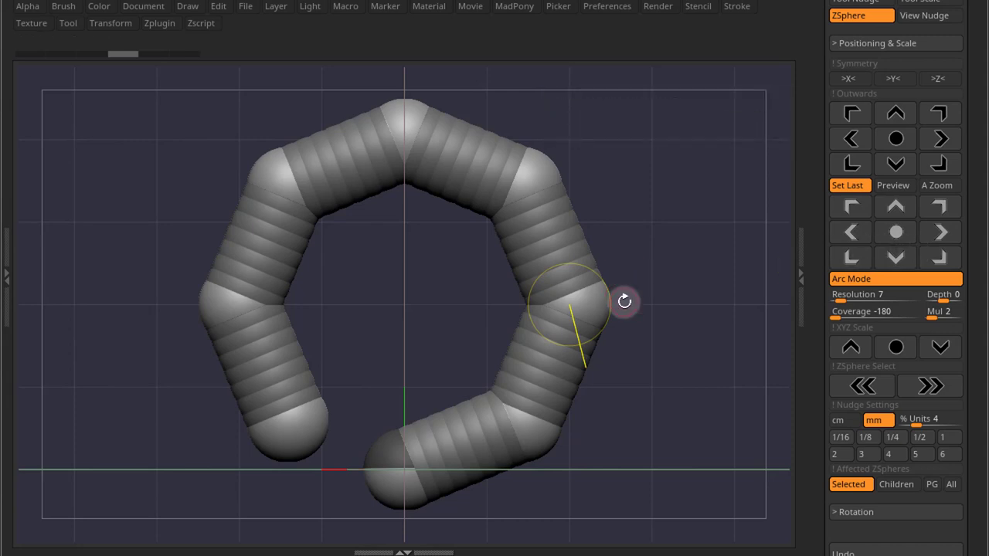
# Step: Inspect the loop's end spheres, then undo back to the lone root ZSphere
pyautogui.click(519, 421)
pyautogui.click(396, 464)
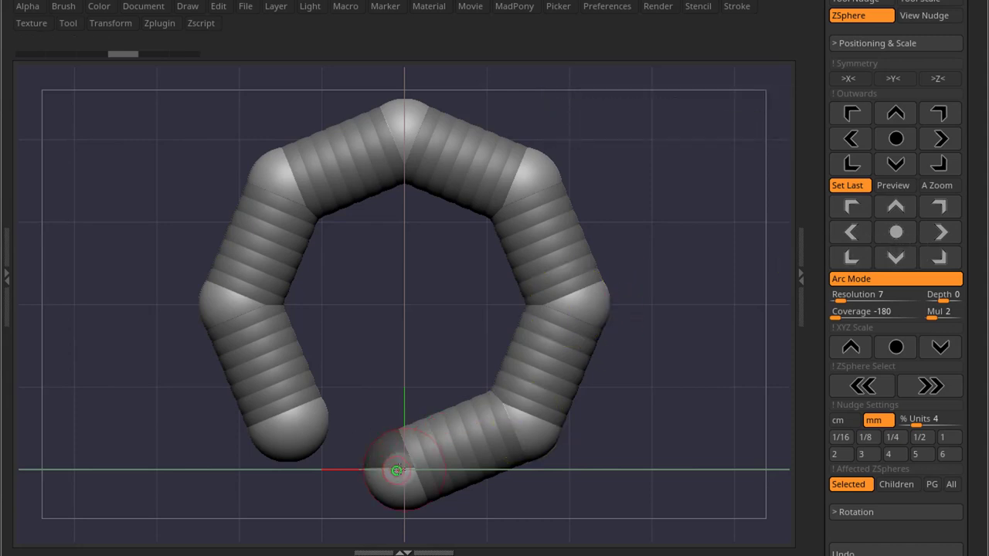
pyautogui.click(300, 429)
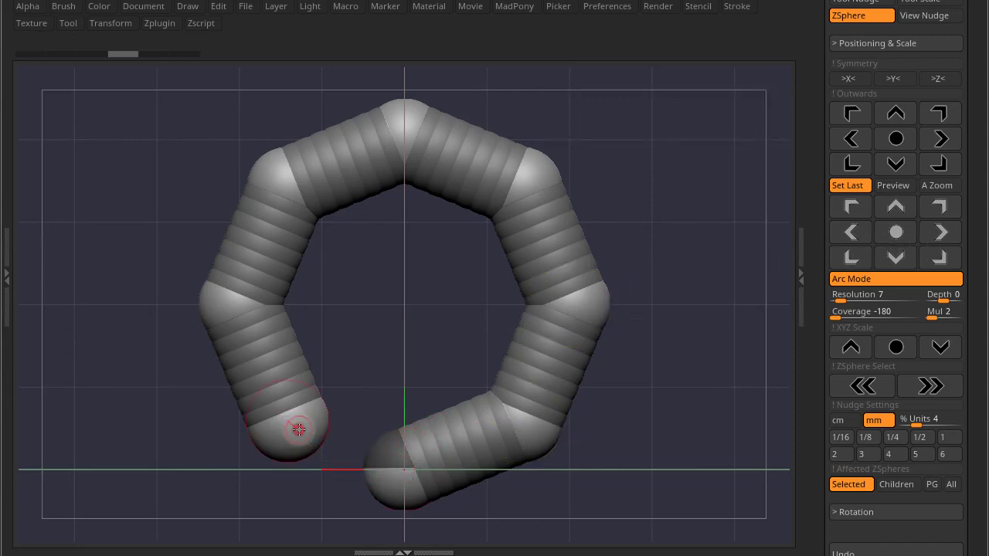
pyautogui.click(393, 464)
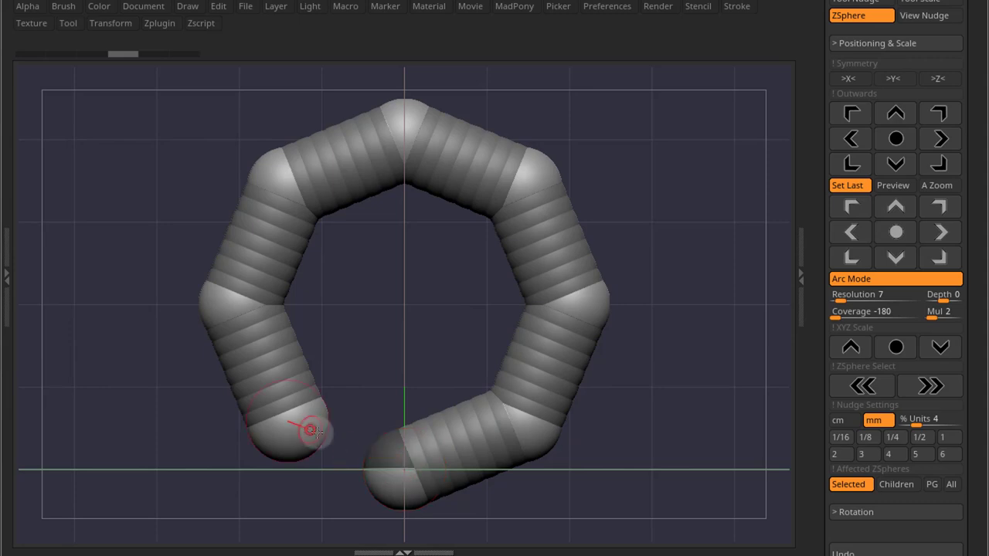
pyautogui.click(392, 470)
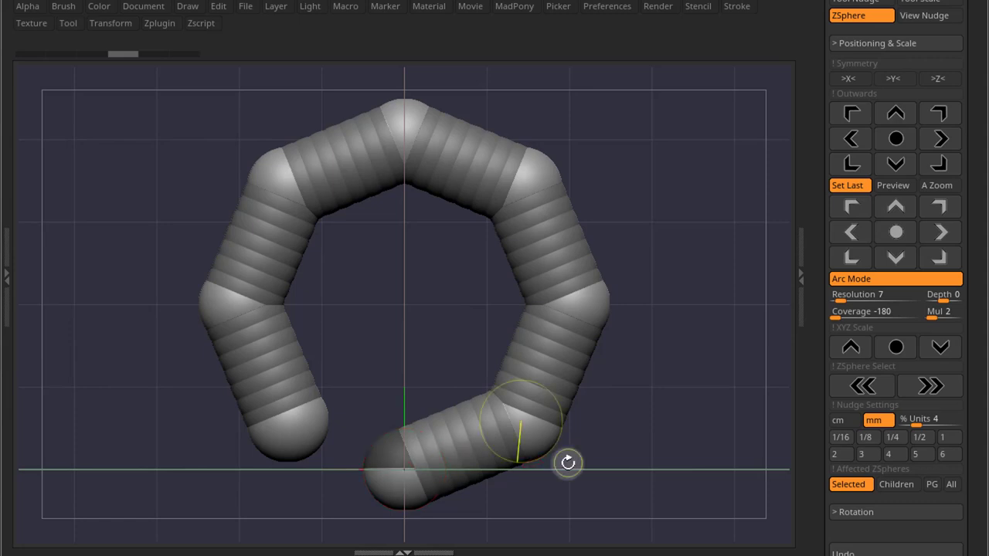
pyautogui.hotkey('ctrl', 'z')
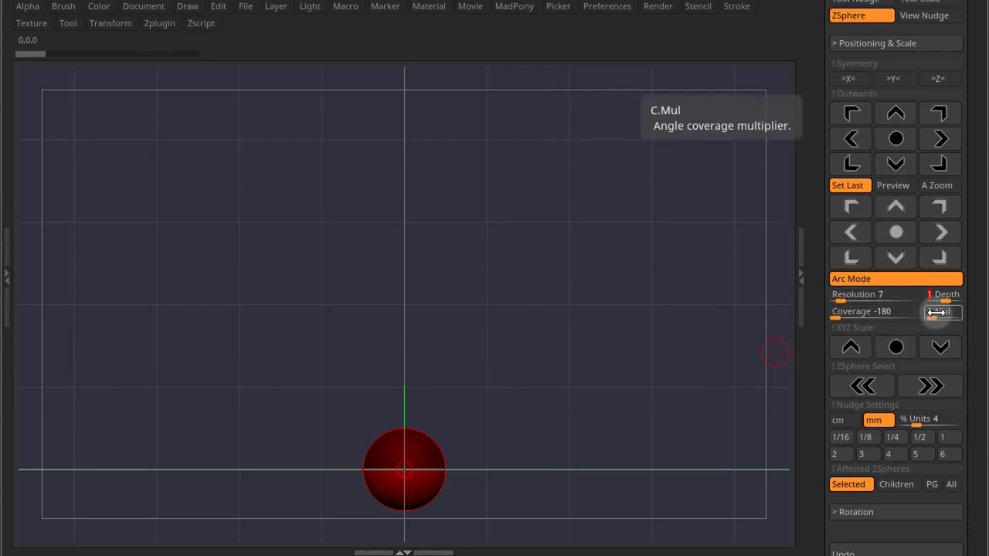
# Step: Grow a Resolution 7 octagonal ZSphere ring from the root and confirm Depth 1 from a side view
pyautogui.click(894, 209)
pyautogui.moveTo(700, 333); pyautogui.dragTo(615, 337)
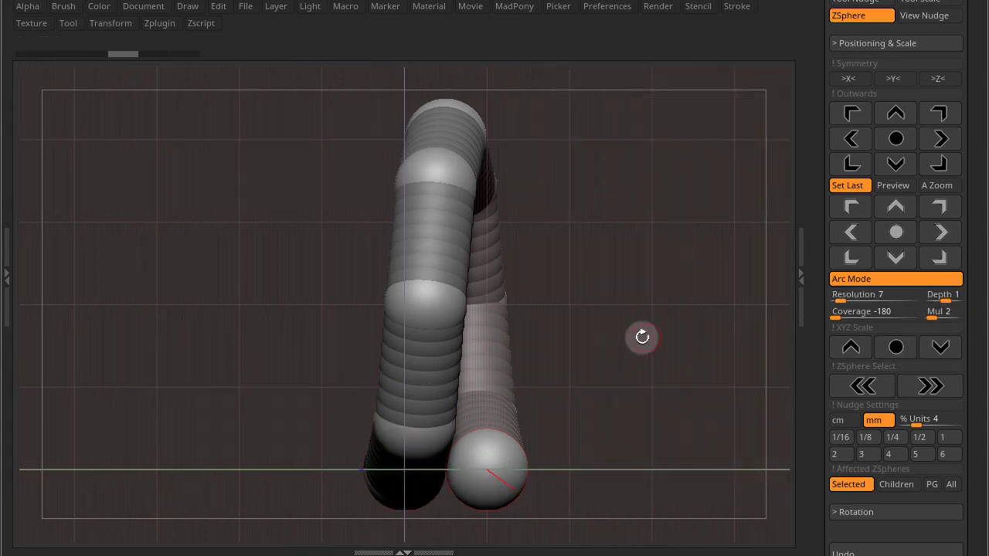
pyautogui.moveTo(942, 294); pyautogui.dragTo(971, 303)
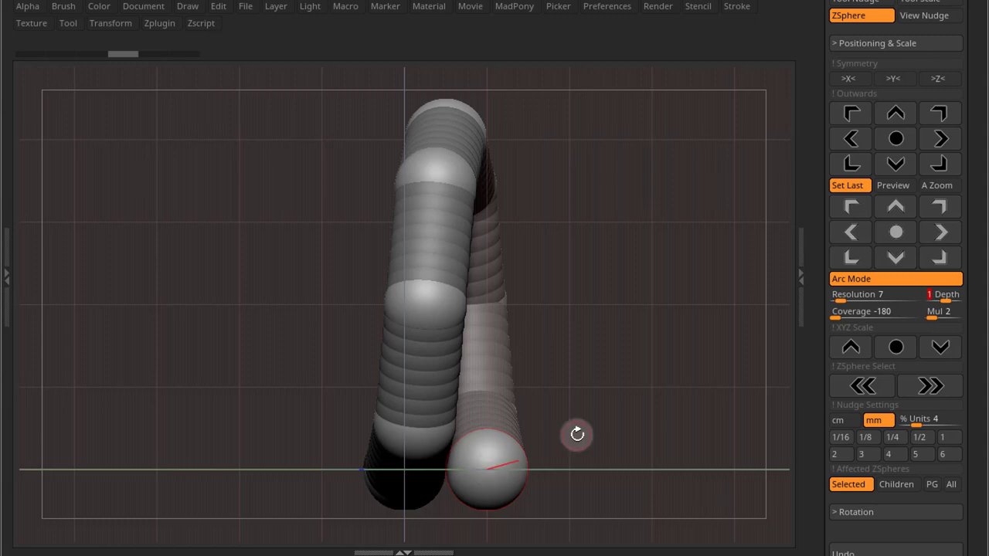
pyautogui.press('Return')
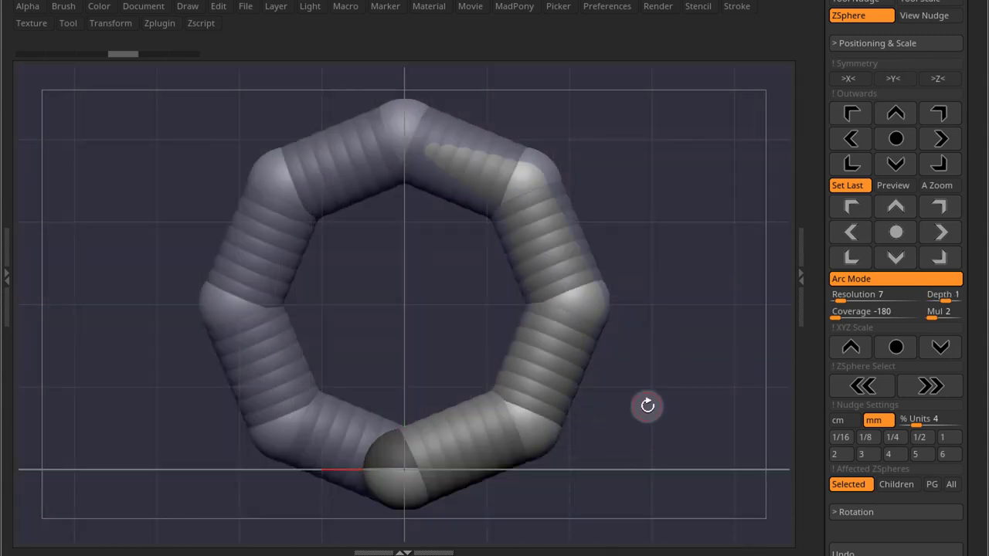
# Step: Clear the ring, regrow it with Depth -1, and check its offset from the side
pyautogui.click(633, 442)
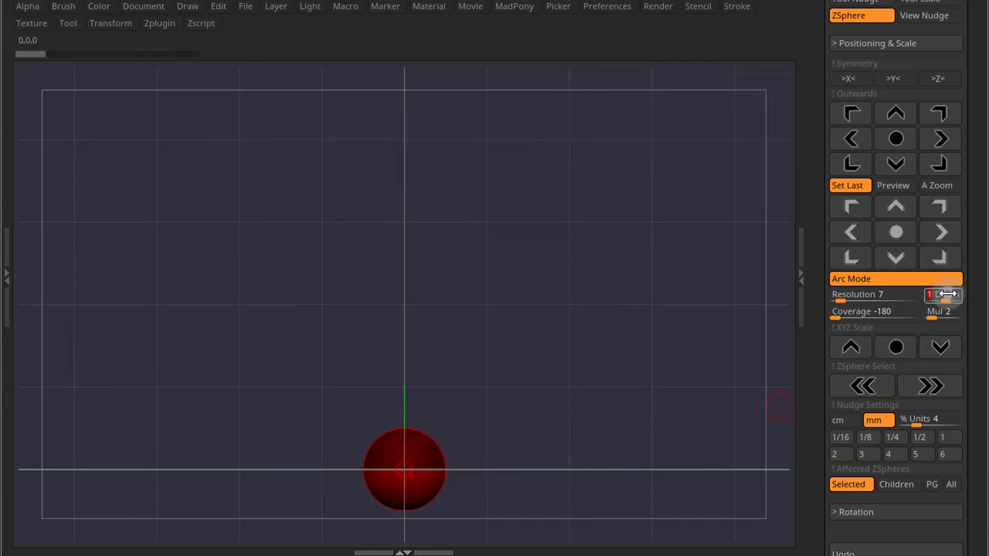
pyautogui.press('Return')
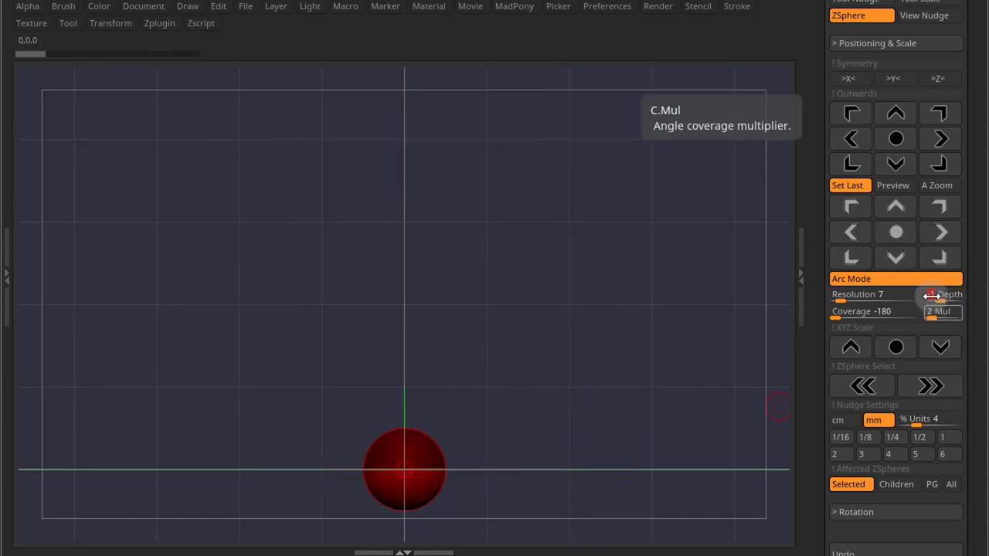
pyautogui.click(895, 208)
pyautogui.keyDown('shift'); pyautogui.moveTo(626, 415); pyautogui.dragTo(561, 412); pyautogui.keyUp('shift')
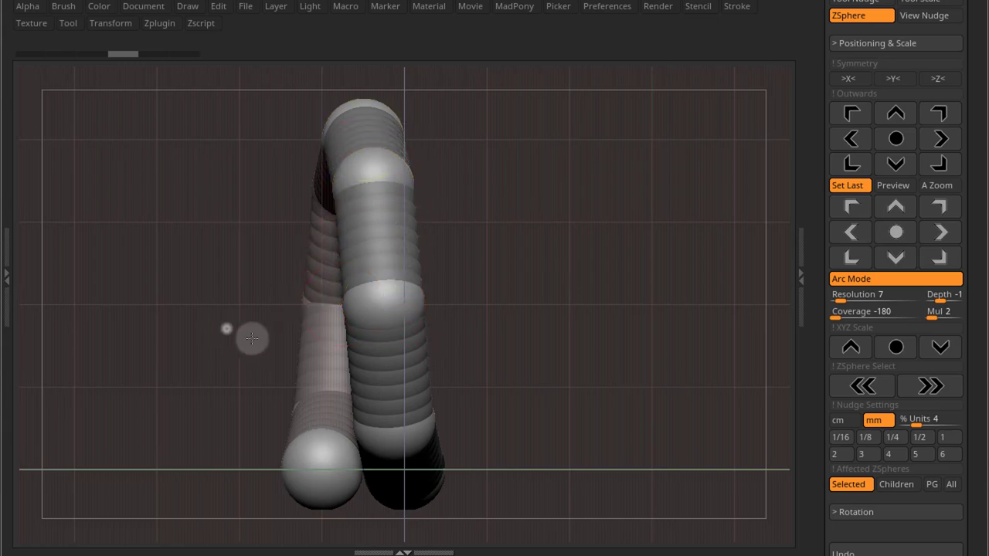
pyautogui.moveTo(225, 326); pyautogui.dragTo(313, 342)
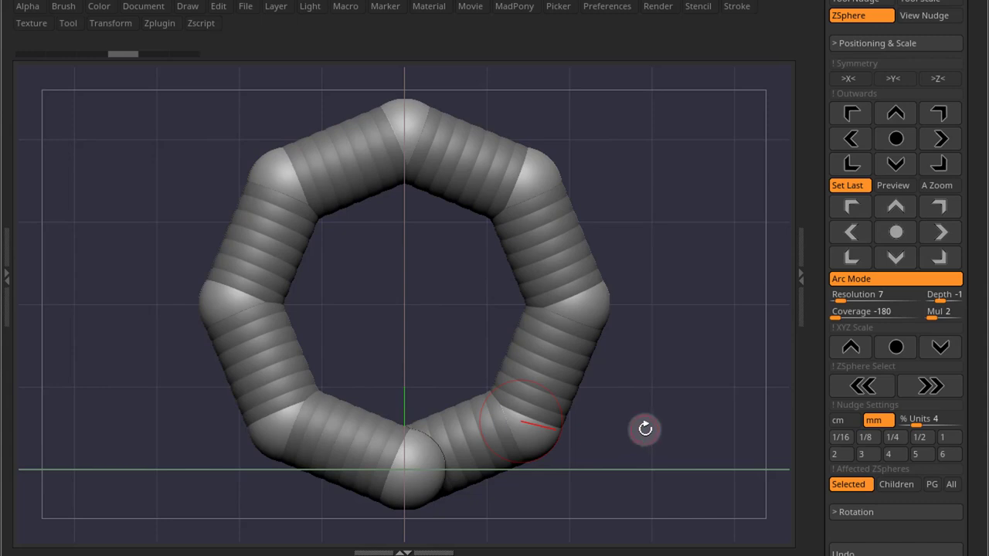
# Step: Undo the ring and grow a double-loop spring with Depth 3 and Mul 4, orbiting to inspect it
pyautogui.hotkey('ctrl', 'z')
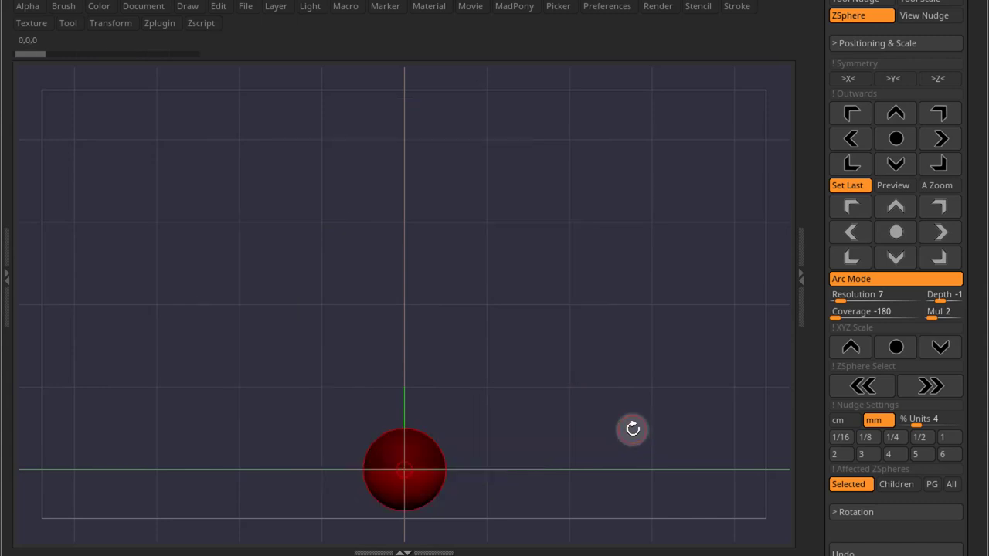
pyautogui.click(890, 208)
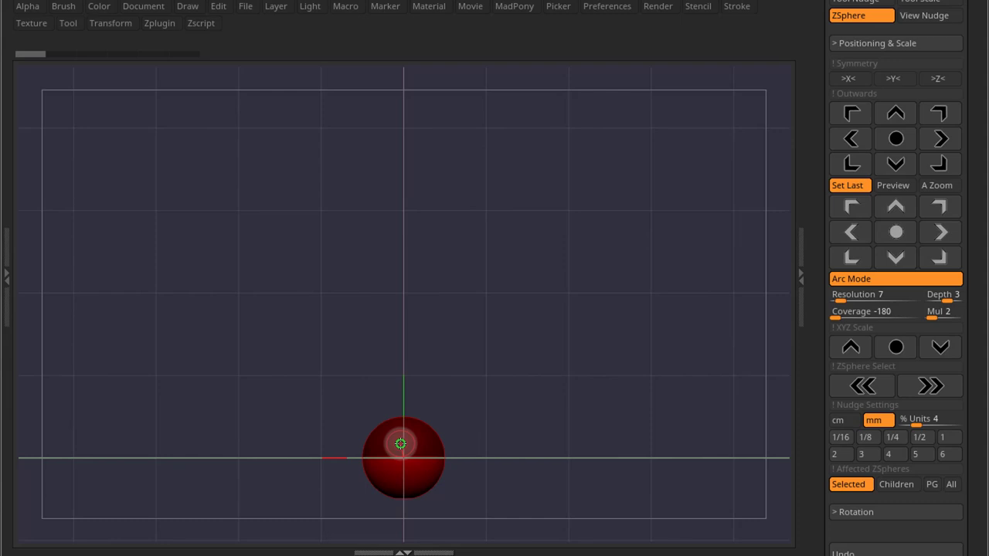
pyautogui.click(955, 312)
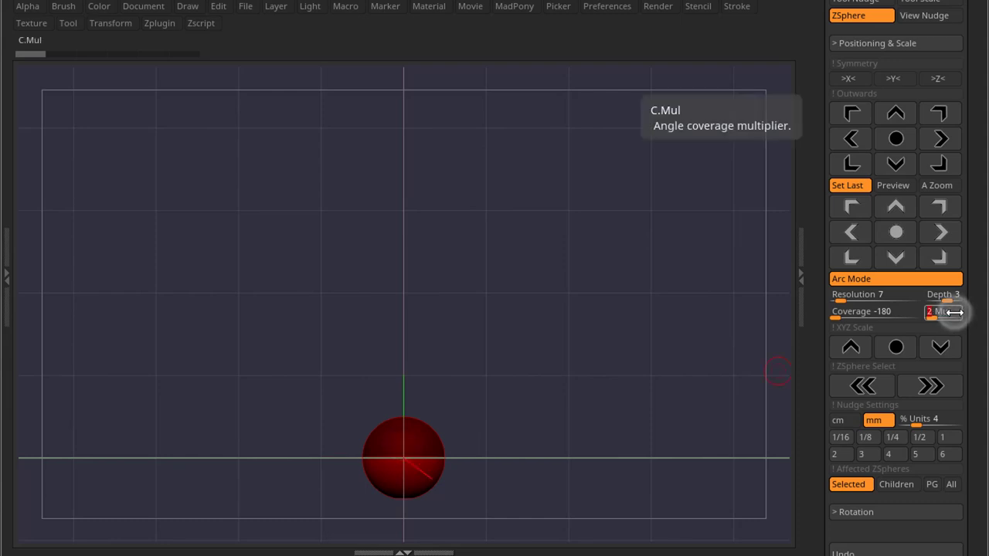
pyautogui.write('4')
pyautogui.press('Return')
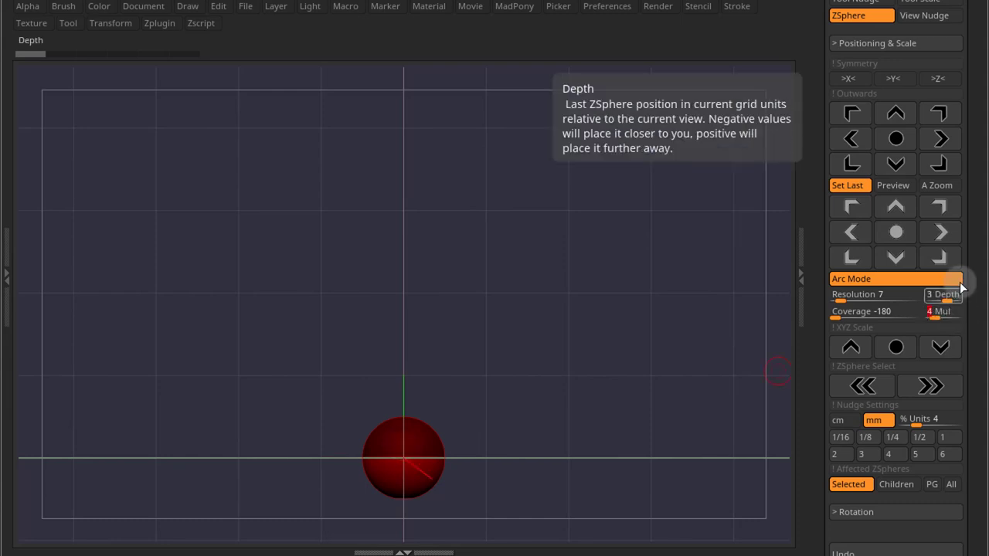
pyautogui.click(895, 206)
pyautogui.moveTo(702, 362); pyautogui.dragTo(615, 371)
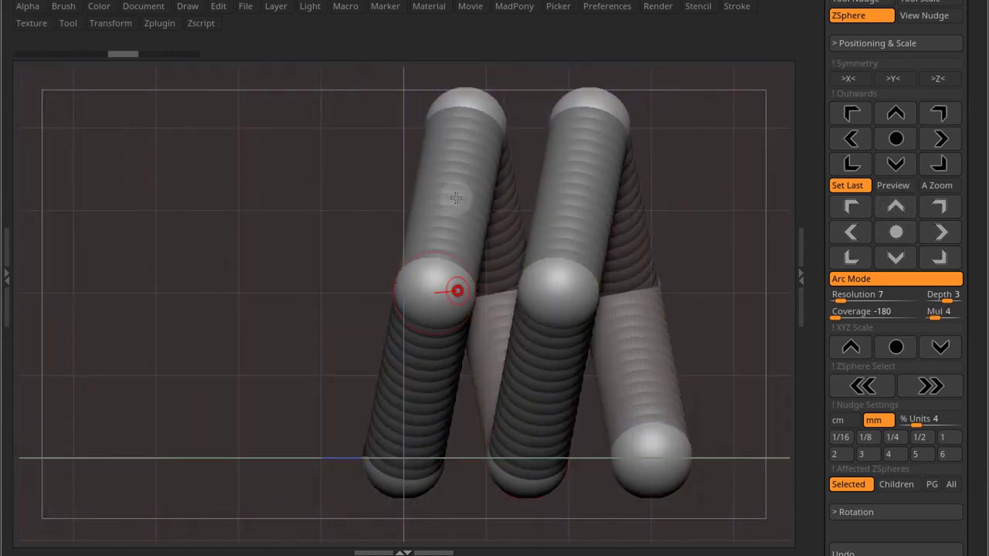
pyautogui.moveTo(710, 302); pyautogui.dragTo(746, 327)
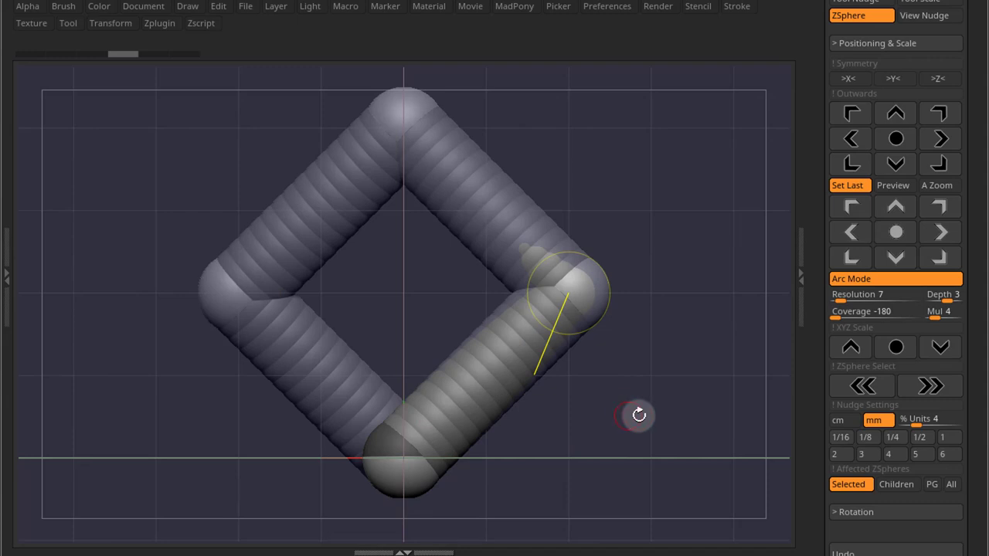
# Step: Regrow a smoother loop at Resolution 18, view it at an angle, then clear it with Depth 0
pyautogui.hotkey('ctrl', 'z')
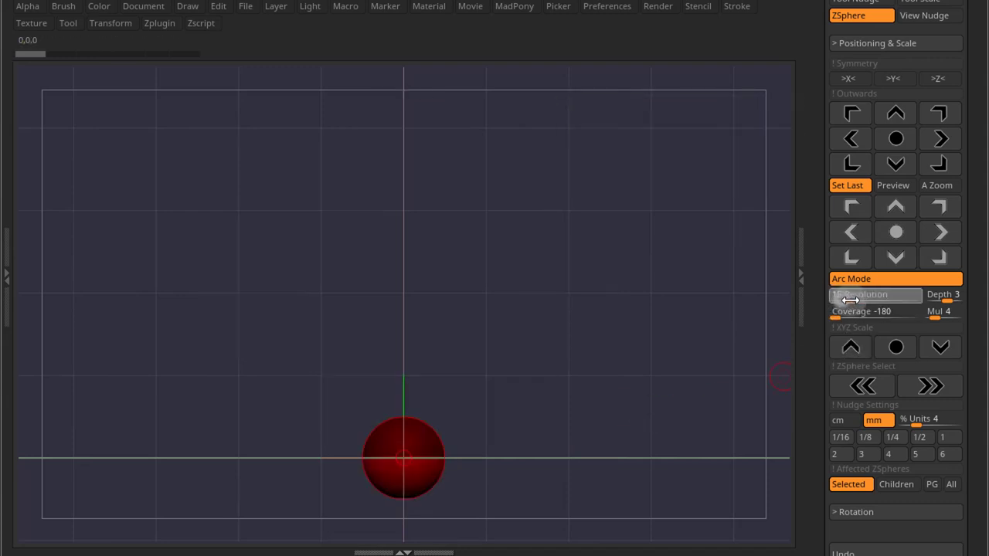
pyautogui.click(908, 210)
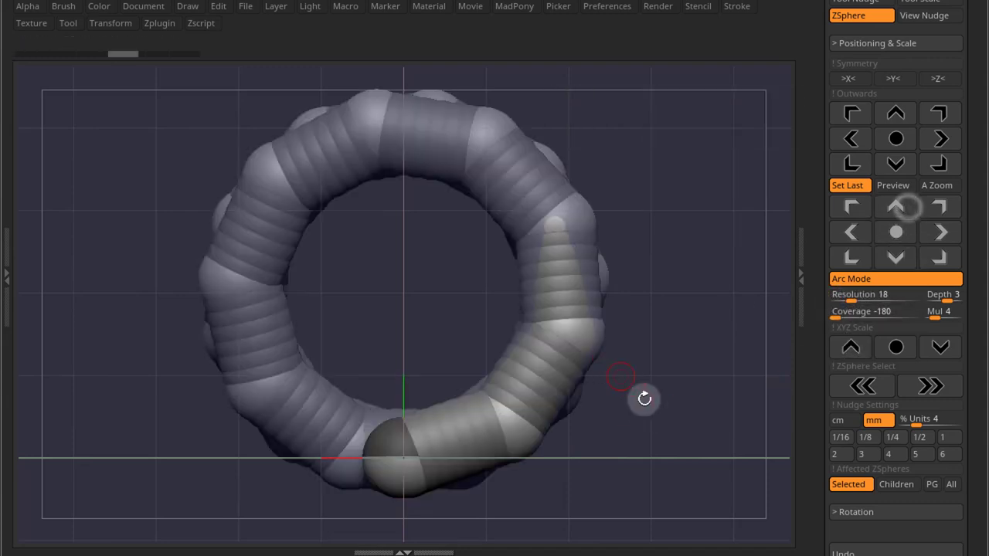
pyautogui.moveTo(652, 405)
pyautogui.mouseDown()
pyautogui.moveTo(644, 415)
pyautogui.moveTo(541, 421)
pyautogui.moveTo(658, 420)
pyautogui.mouseUp()
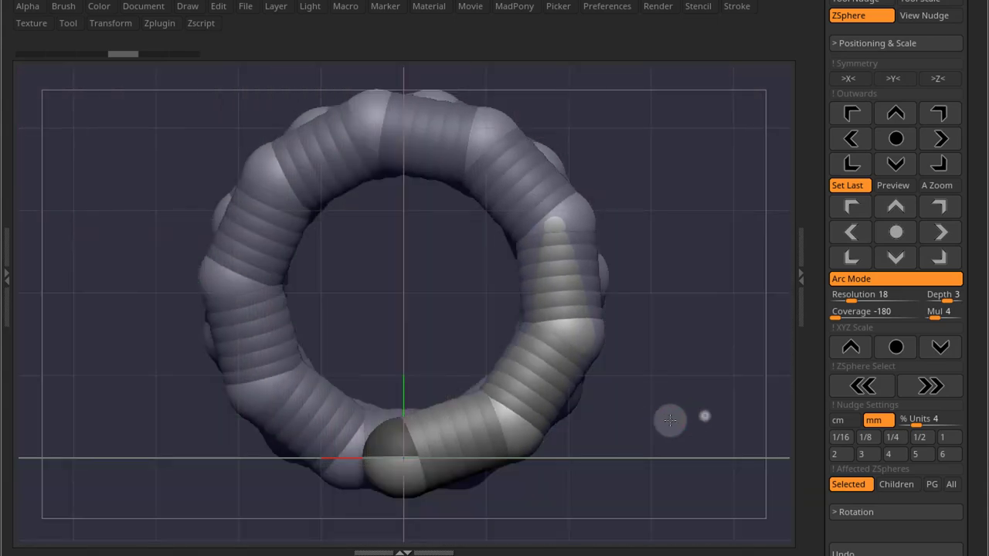
pyautogui.click(937, 295)
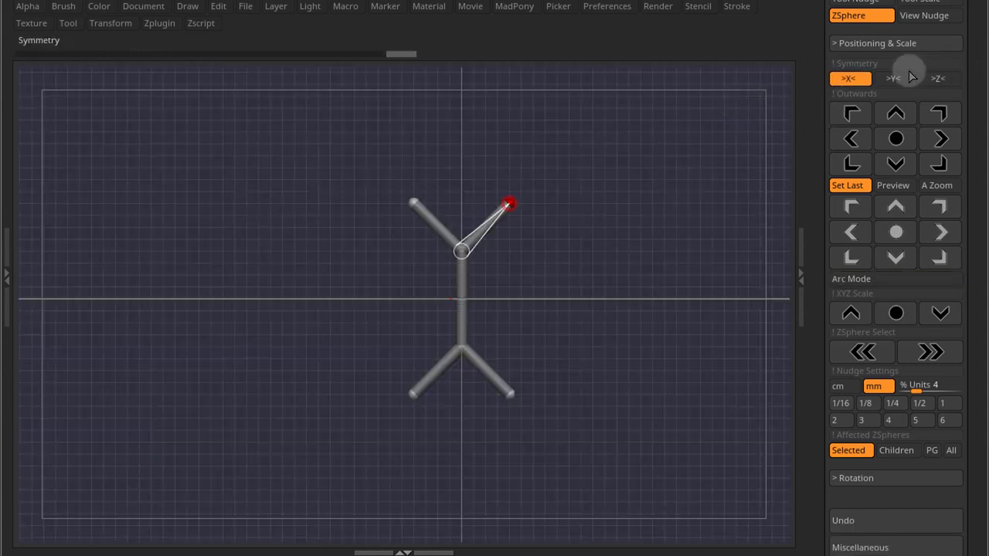
# Step: Enable Y symmetry and Arc Mode, then curl all four limb ends into Resolution 4, Coverage -180 hooks
pyautogui.click(896, 78)
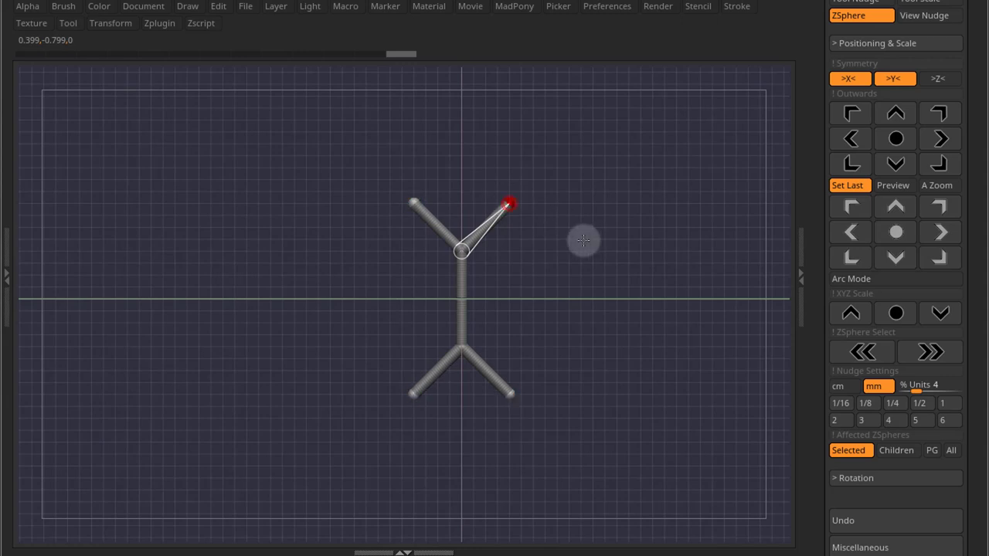
pyautogui.click(870, 276)
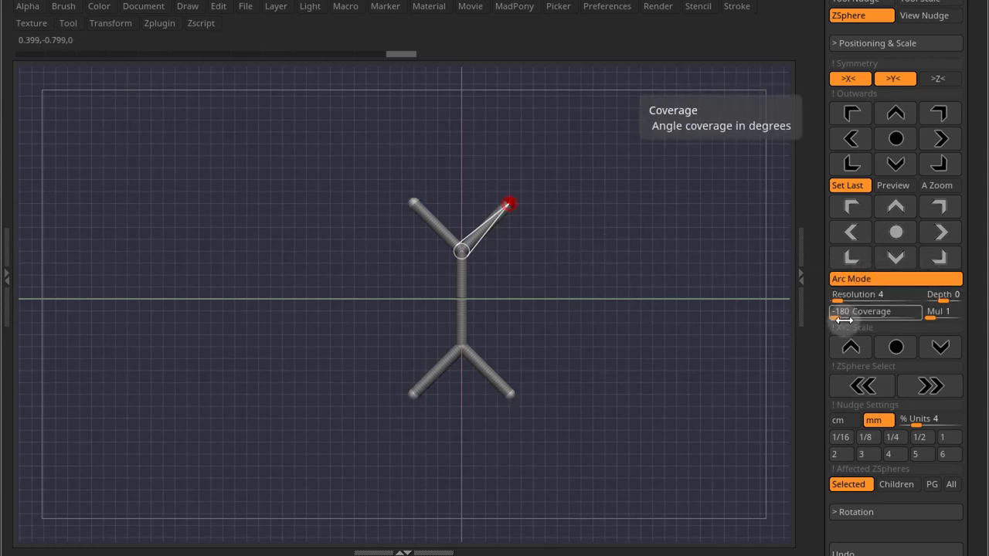
pyautogui.click(899, 203)
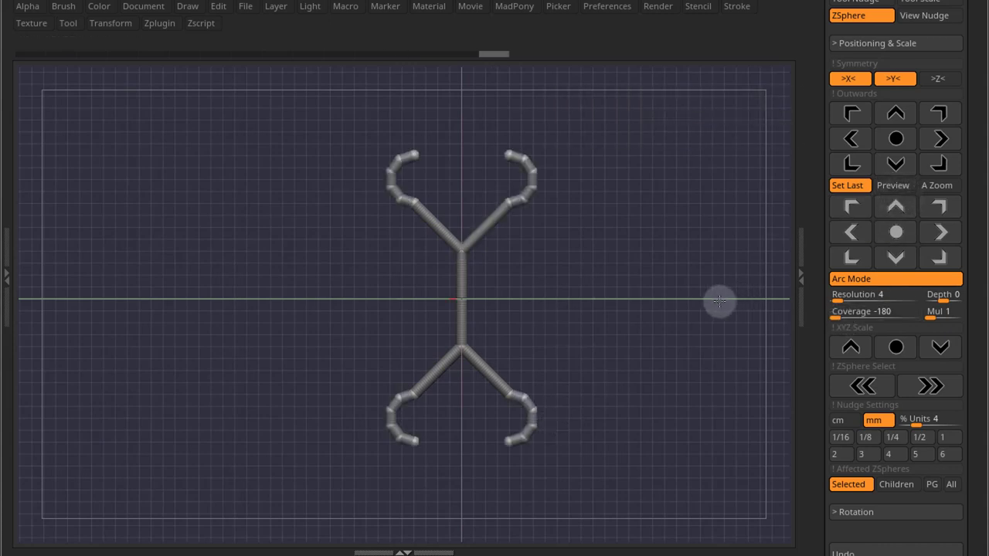
pyautogui.click(509, 159)
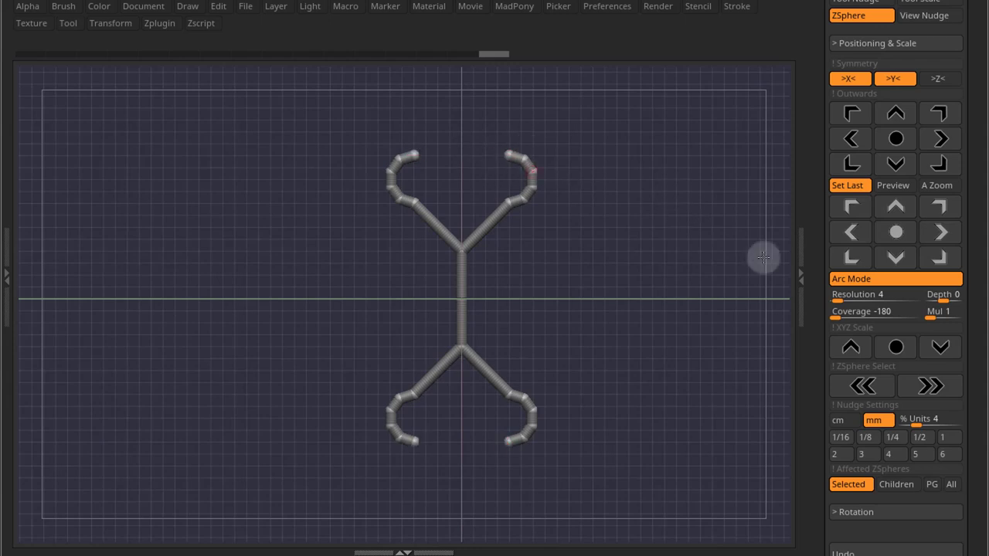
# Step: Add an opposite-bending arc at Coverage 180 to each limb, then set Coverage back to -180
pyautogui.moveTo(834, 313); pyautogui.dragTo(949, 322)
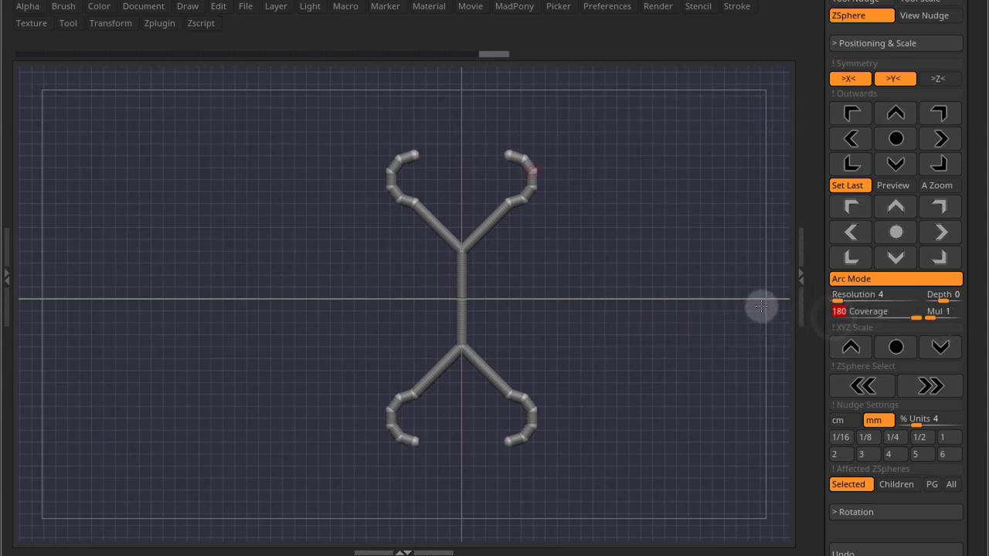
pyautogui.click(894, 205)
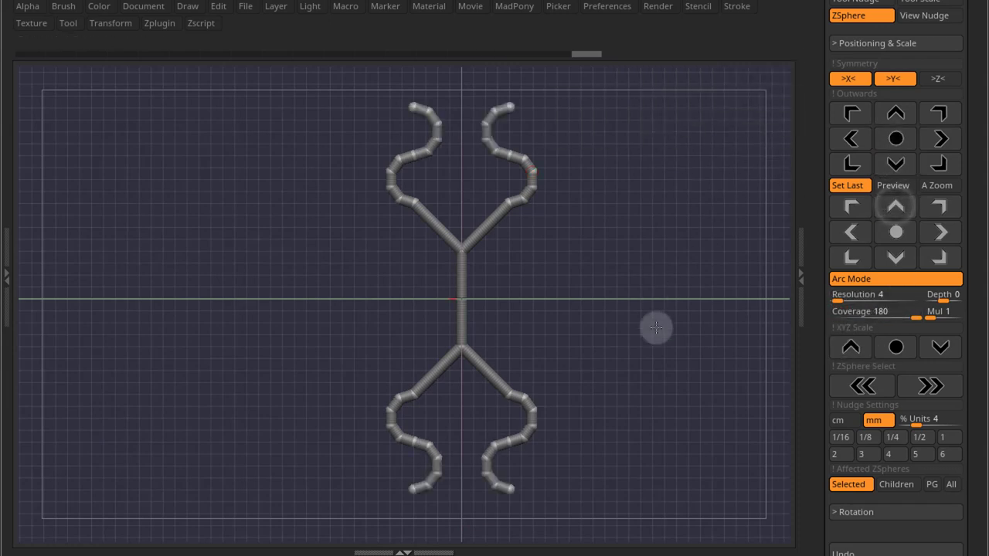
pyautogui.moveTo(894, 311); pyautogui.dragTo(790, 317)
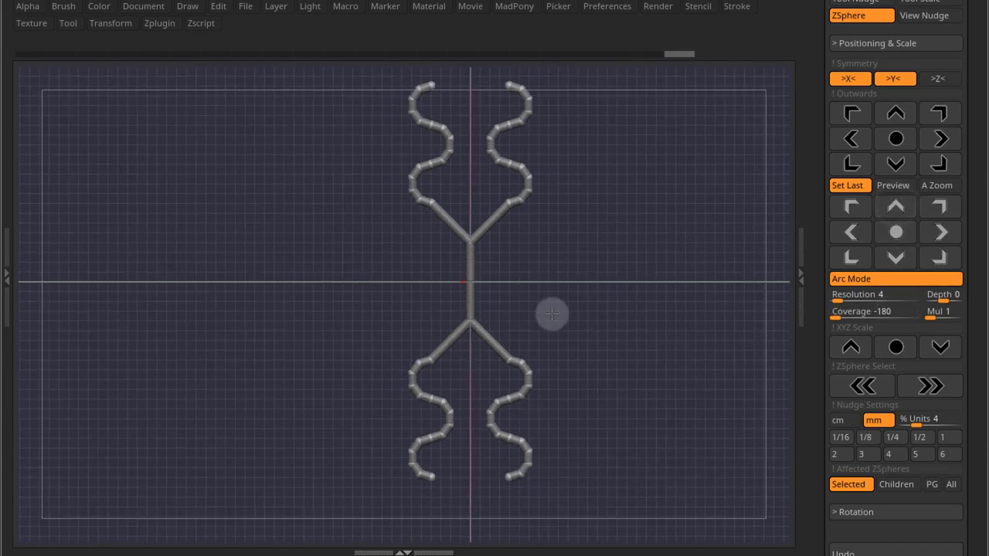